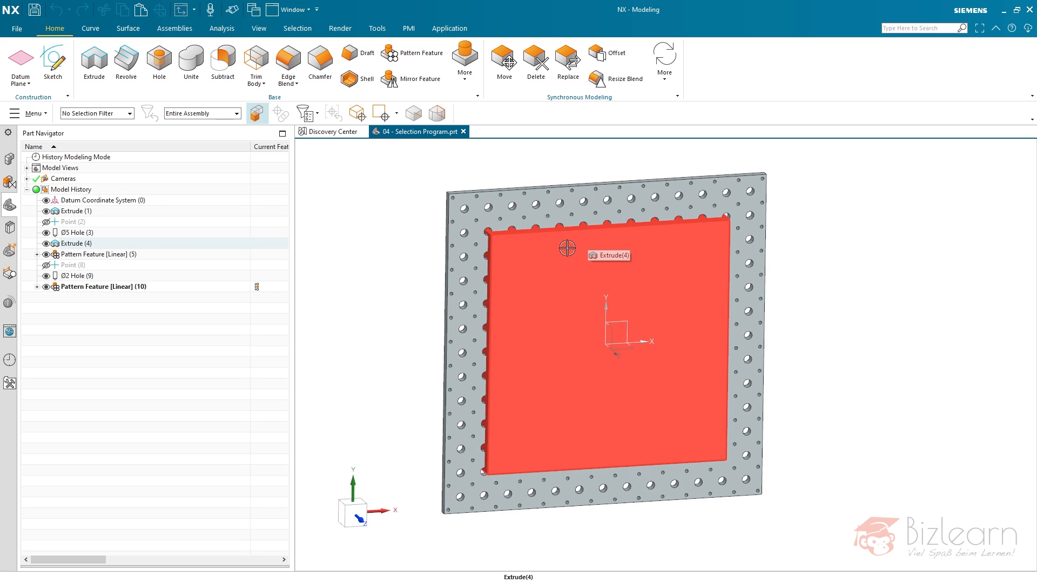
- Hide the square Extrude (4) body that lies in front of the perforated plate
click(566, 247)
click(560, 264)
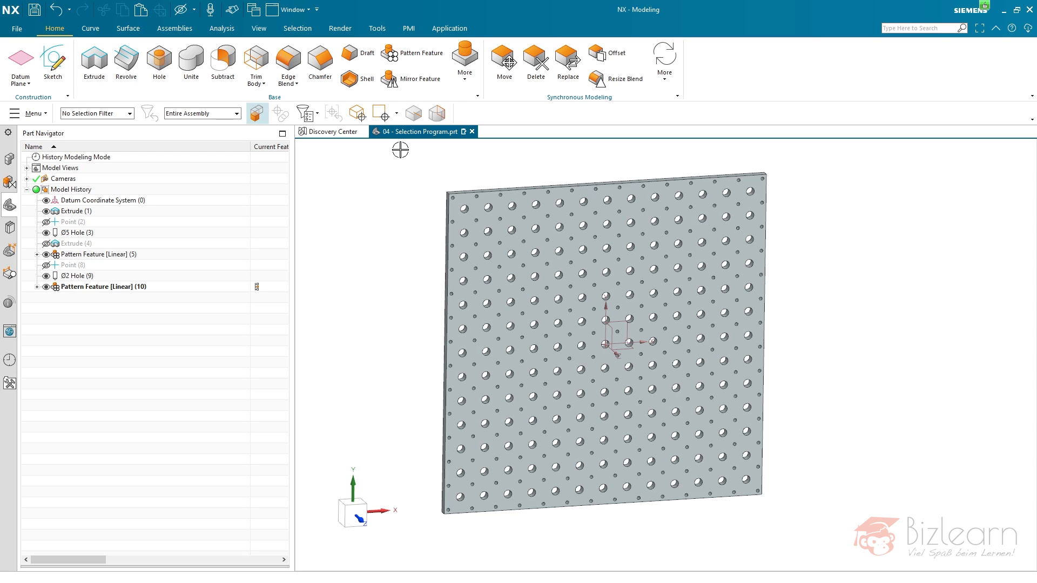
- Start an Edge Blend and review the criteria its Selection Program offers for body edges, then cancel the Selection Program
click(287, 61)
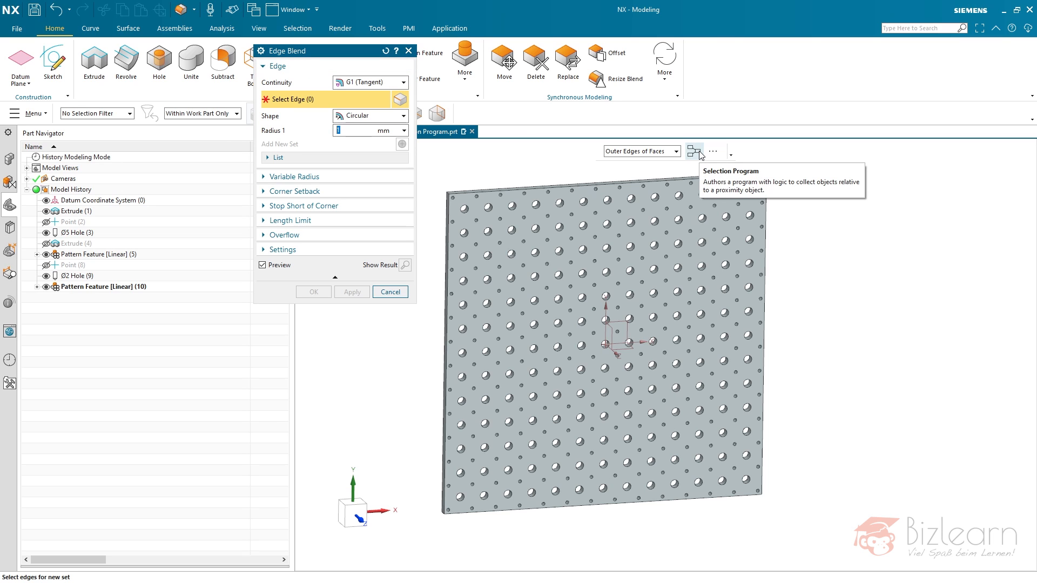
click(731, 156)
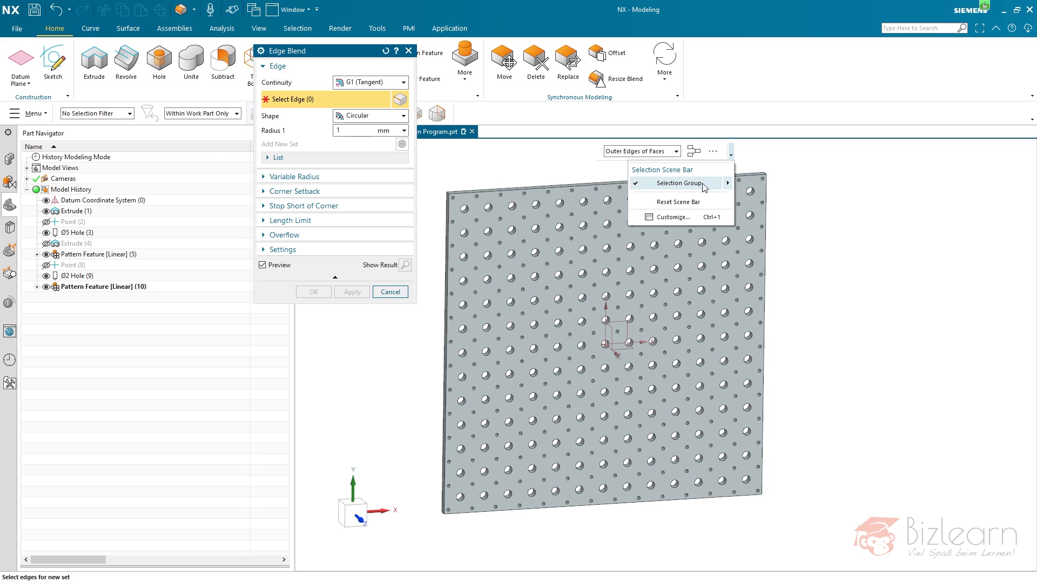
mouse_move(702, 184)
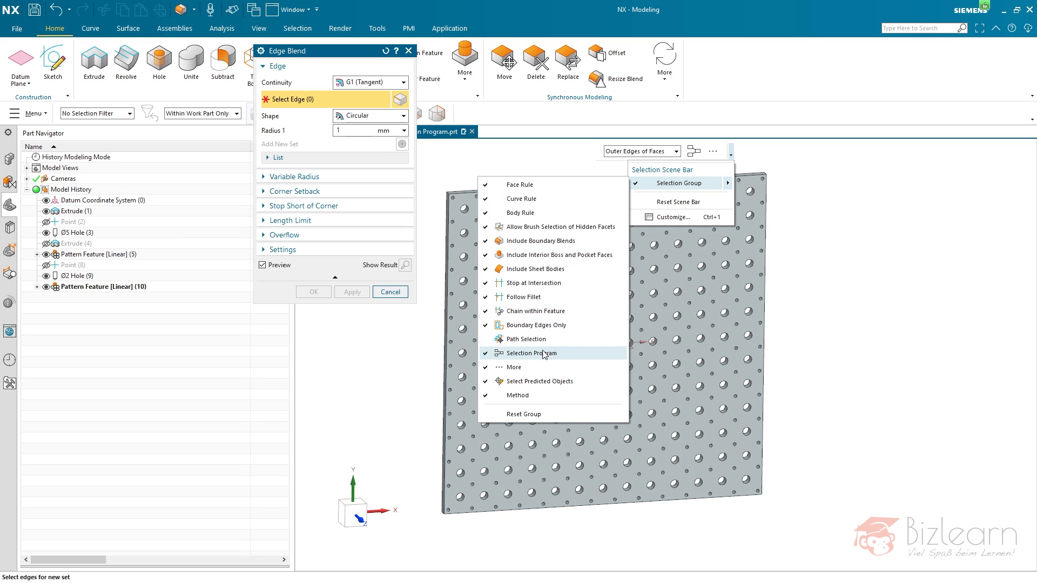
click(692, 155)
click(693, 153)
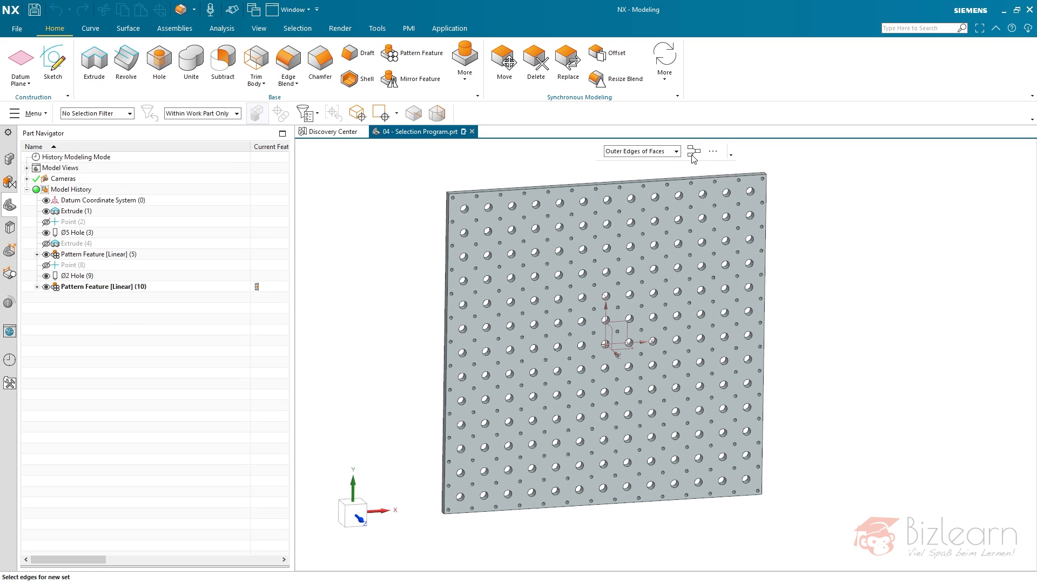
drag(341, 51, 347, 147)
click(357, 230)
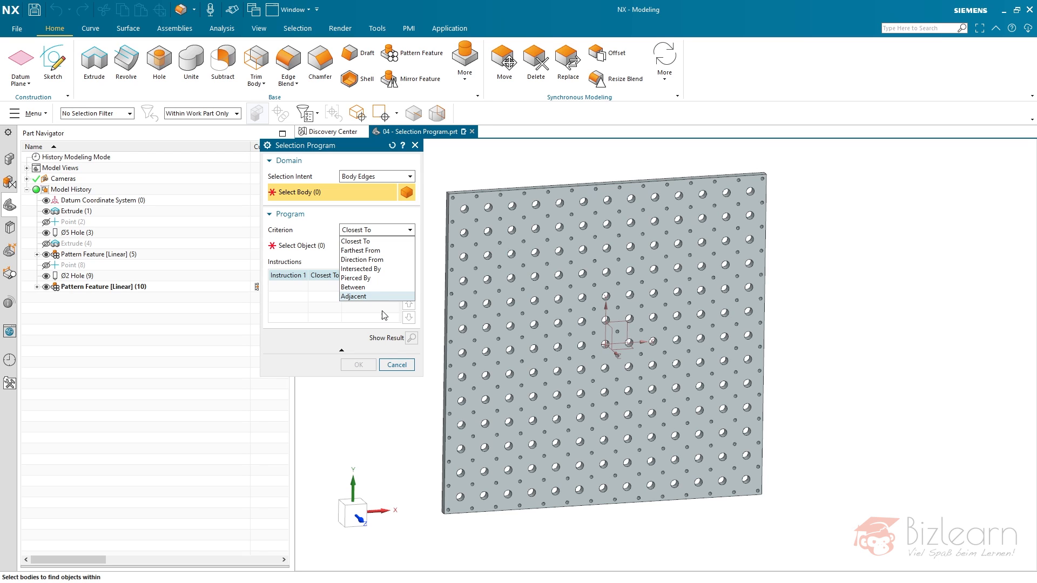
click(397, 364)
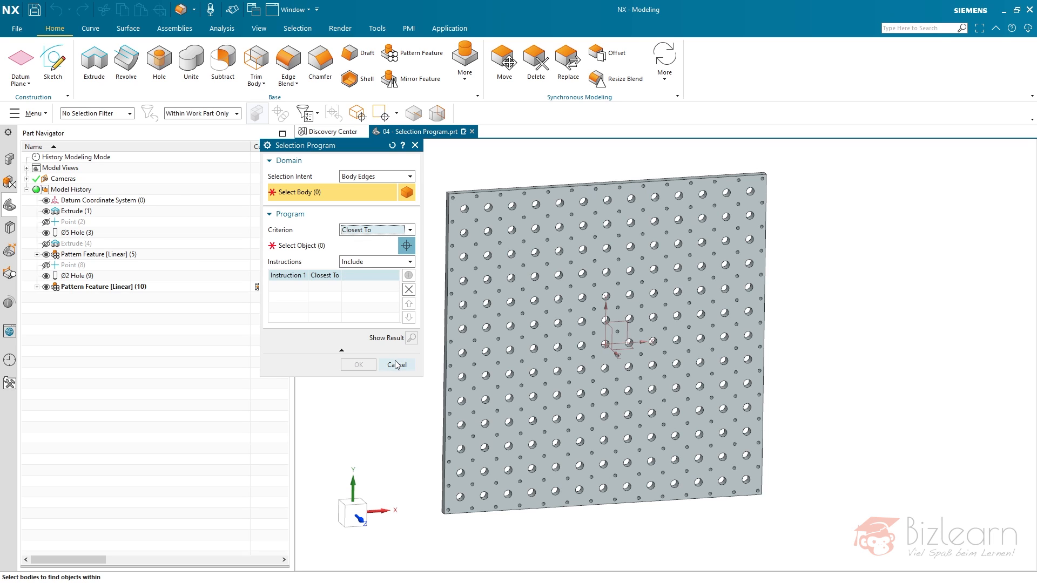
click(397, 364)
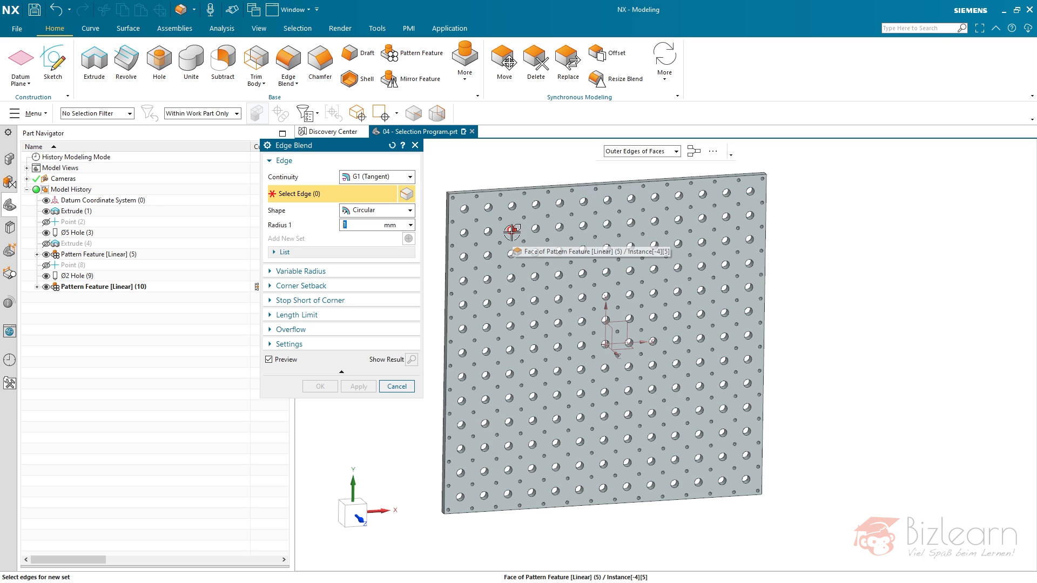
- Check the selectable objects at one of the plate's large holes and cancel the Edge Blend
click(512, 232)
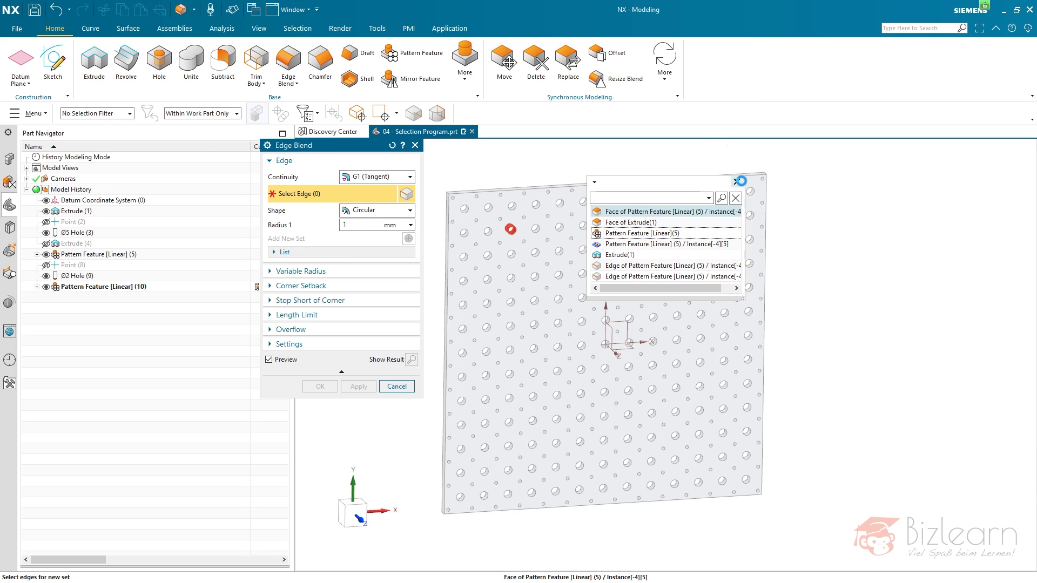
click(737, 182)
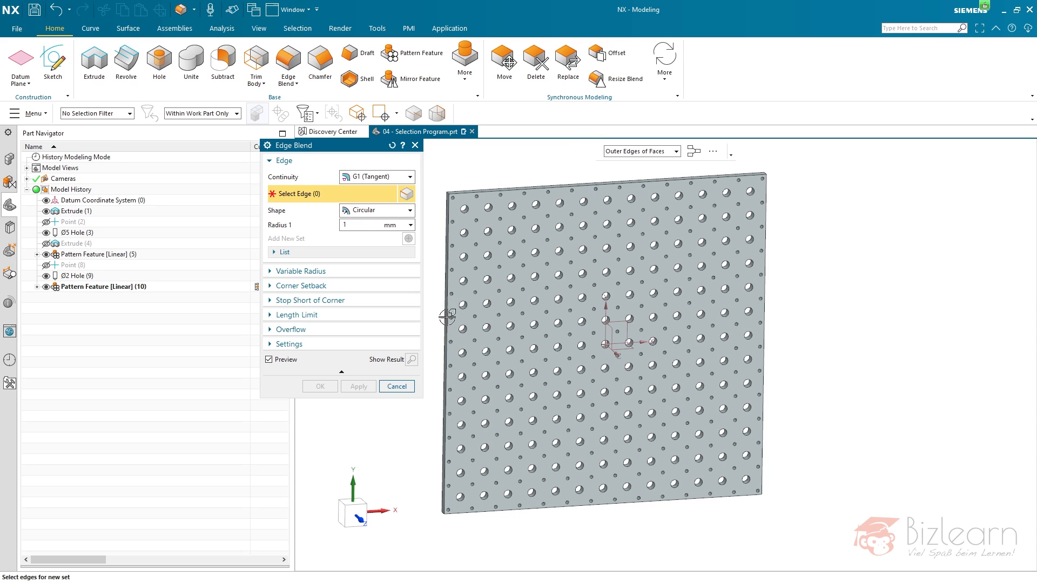
click(400, 386)
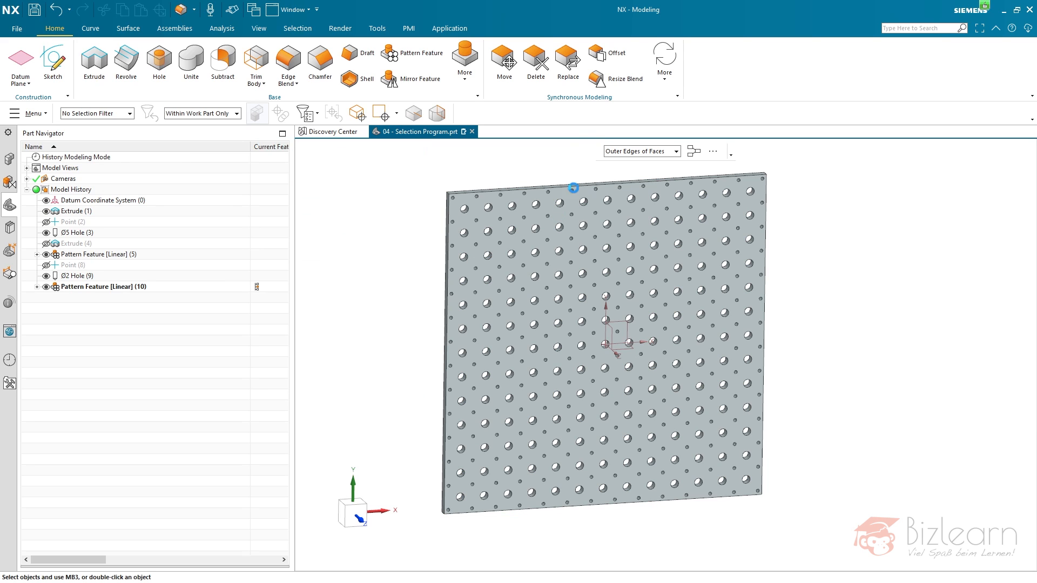
- Start the Group Face command and show the square Extrude (4) body
click(671, 81)
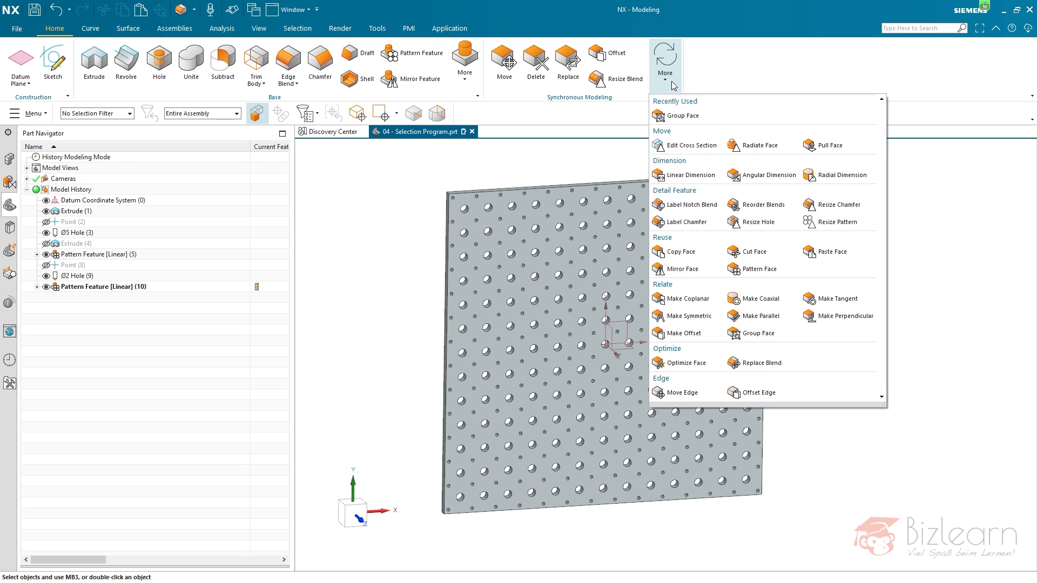
click(758, 333)
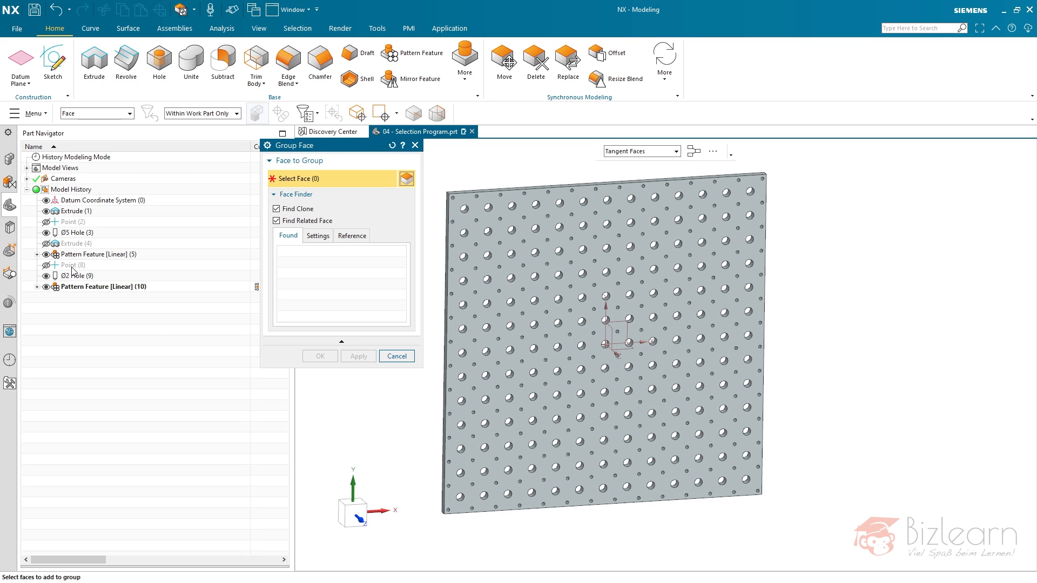
click(47, 244)
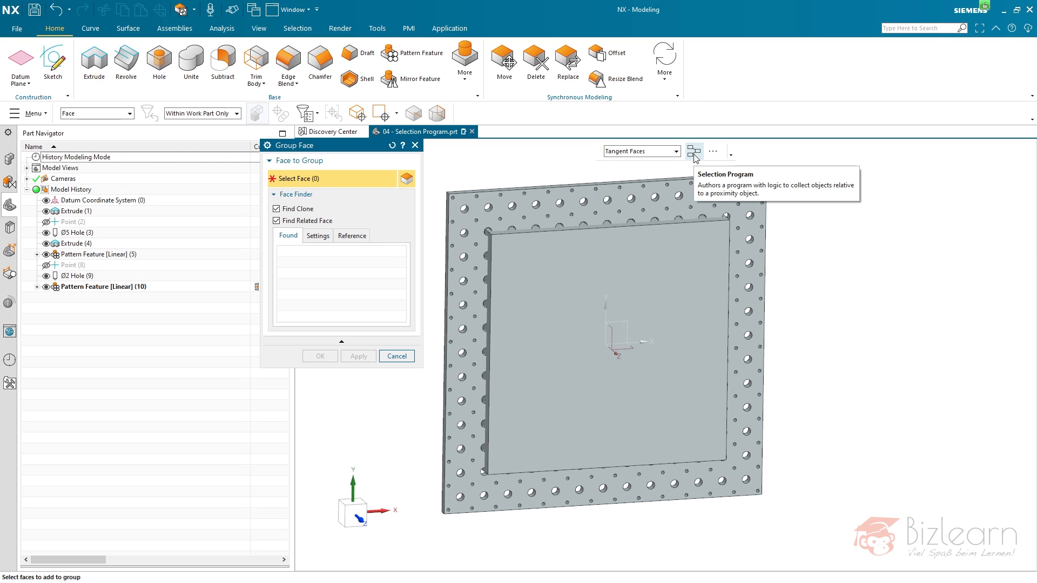
- Open a Selection Program with Body Faces intent and choose the perforated plate as its domain body
click(731, 154)
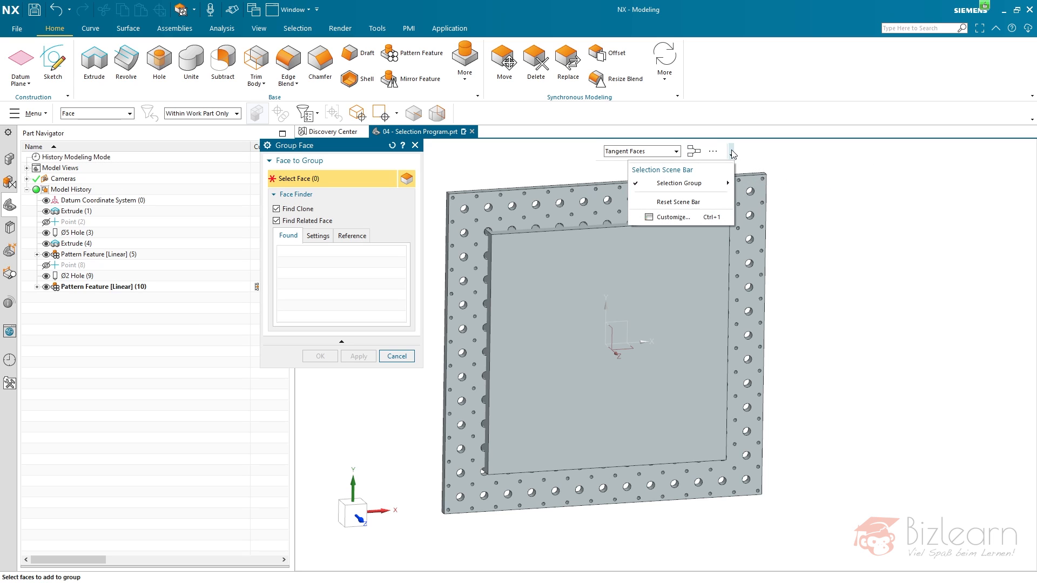
click(694, 154)
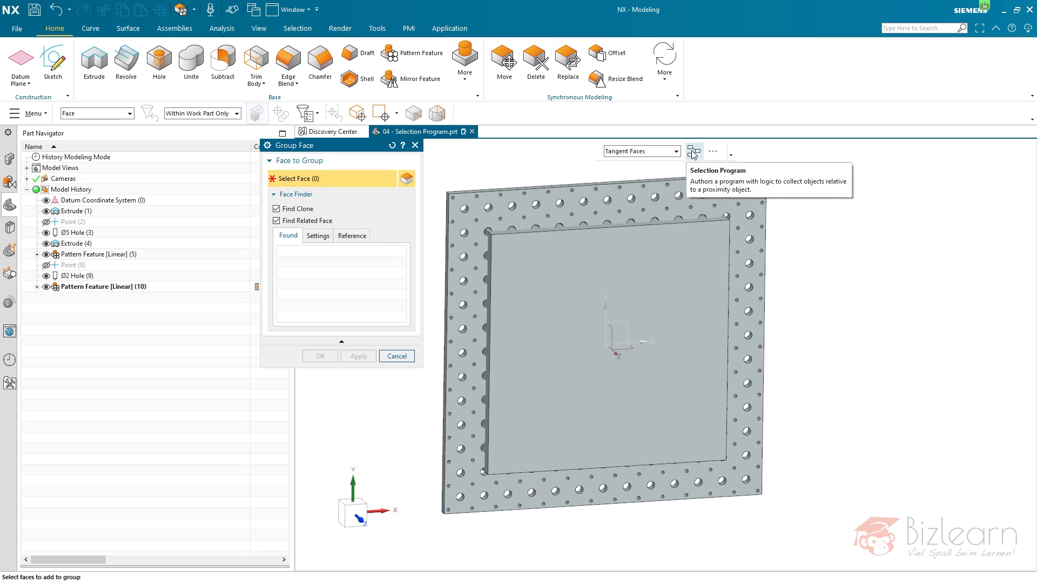
click(731, 156)
click(697, 159)
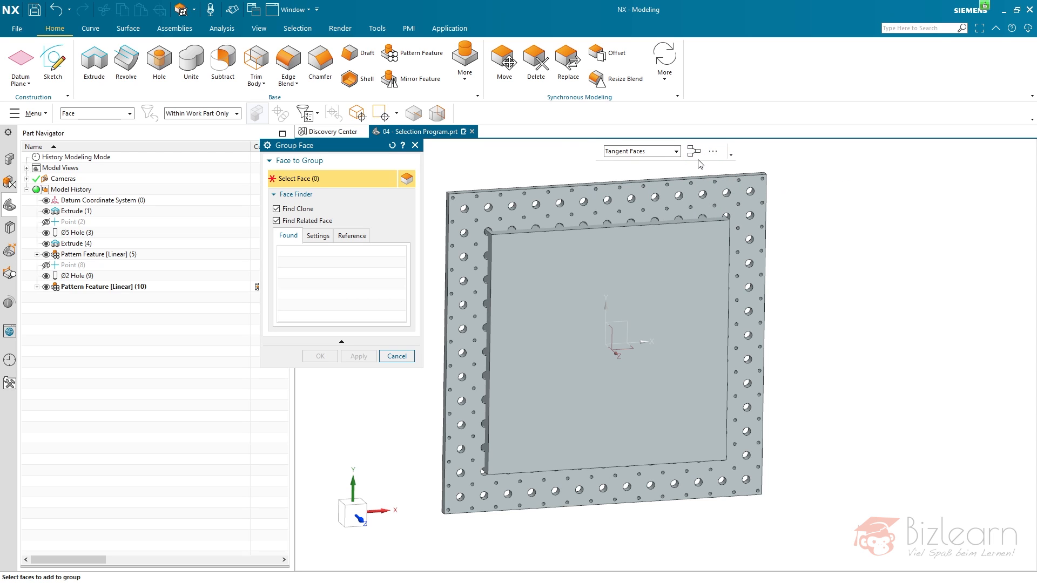
click(696, 157)
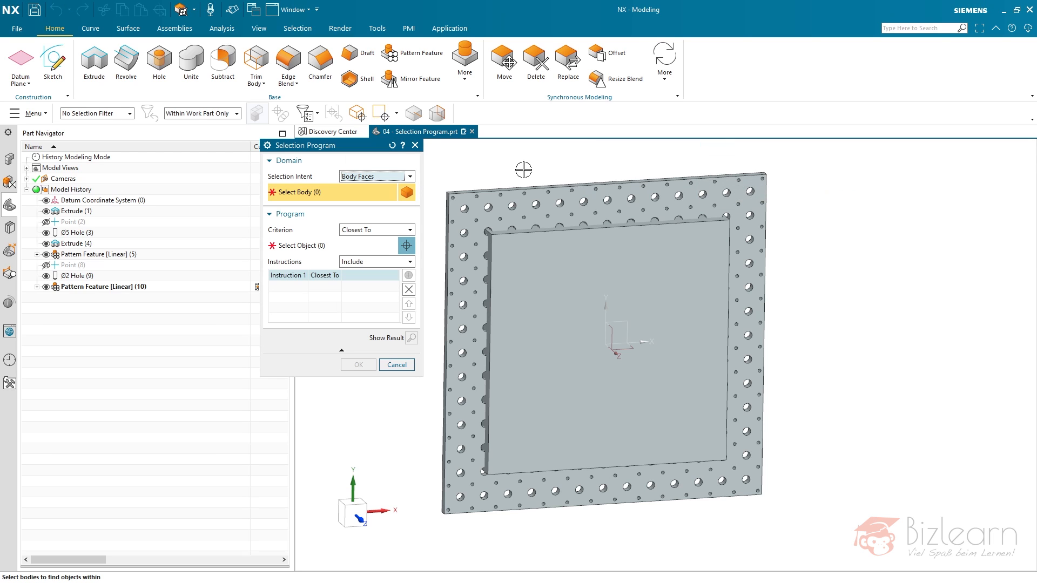
click(405, 231)
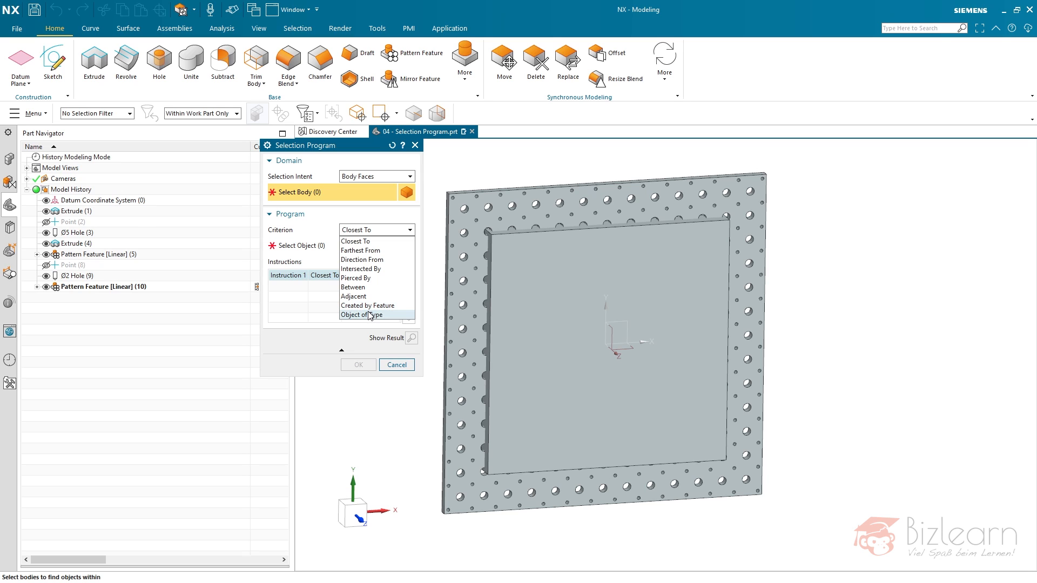
click(364, 192)
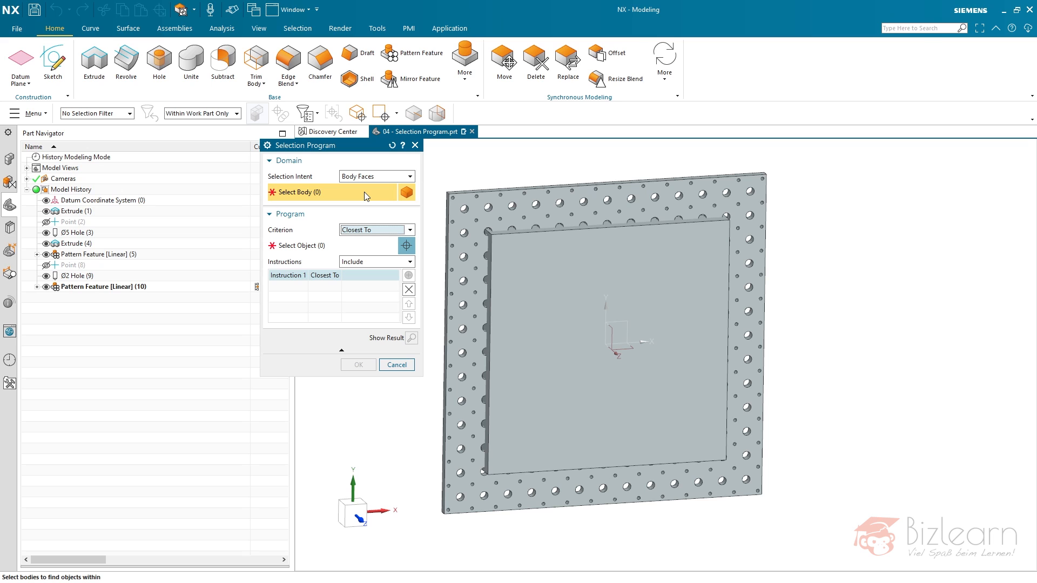
- Set the first instruction's criterion to Intersected By, using the solid body of Extrude (4)
click(406, 246)
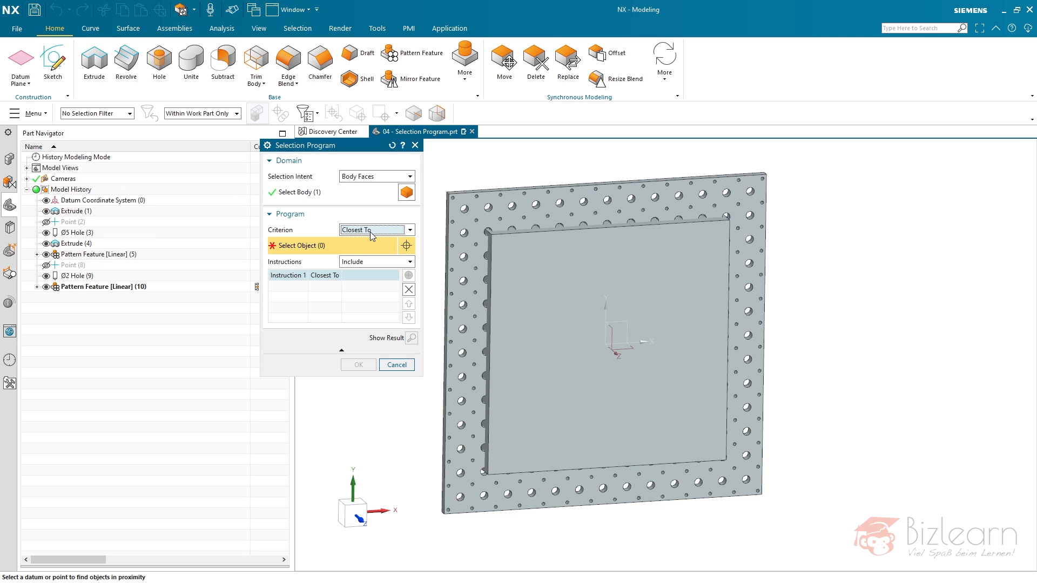
click(371, 232)
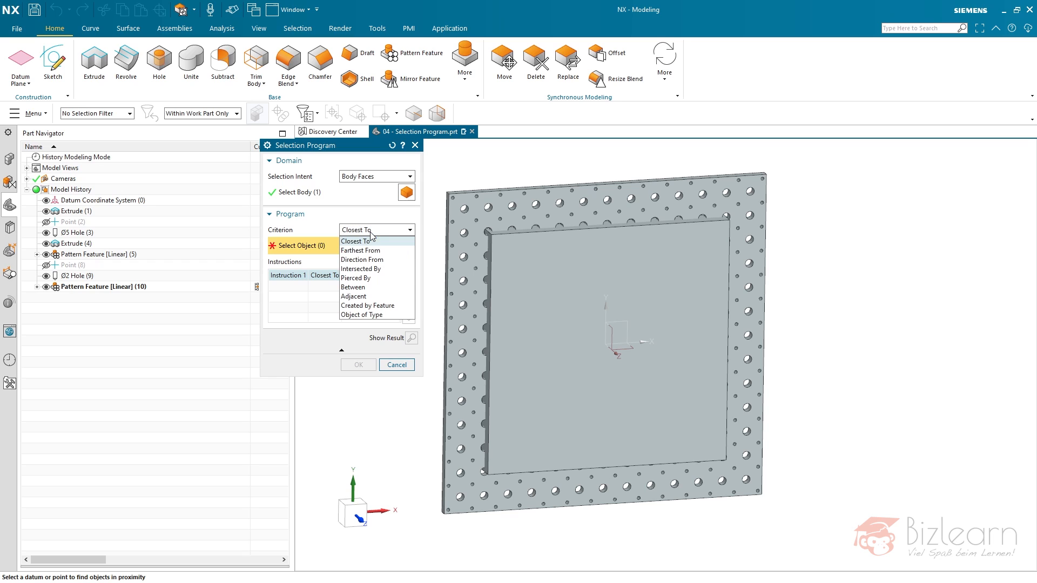
click(365, 270)
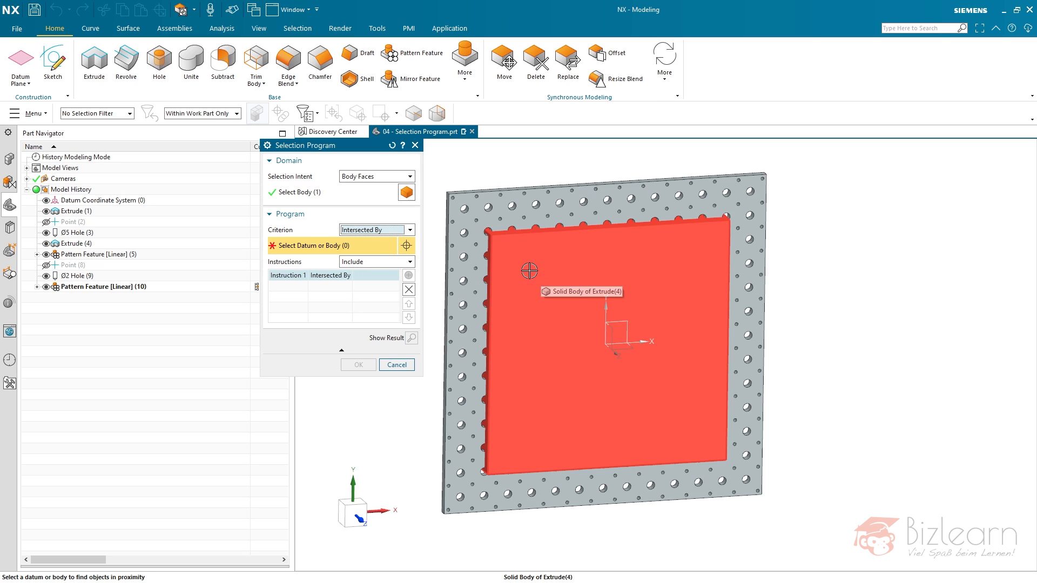
click(531, 271)
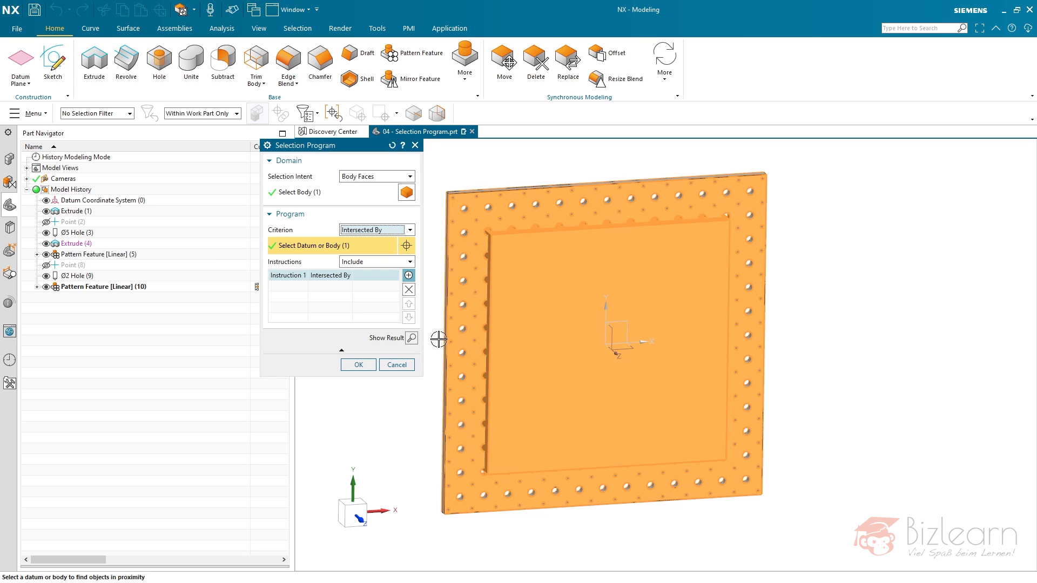
- Preview the faces collected by the Intersected By instruction with Extrude (4) hidden, then undo the preview result
click(411, 338)
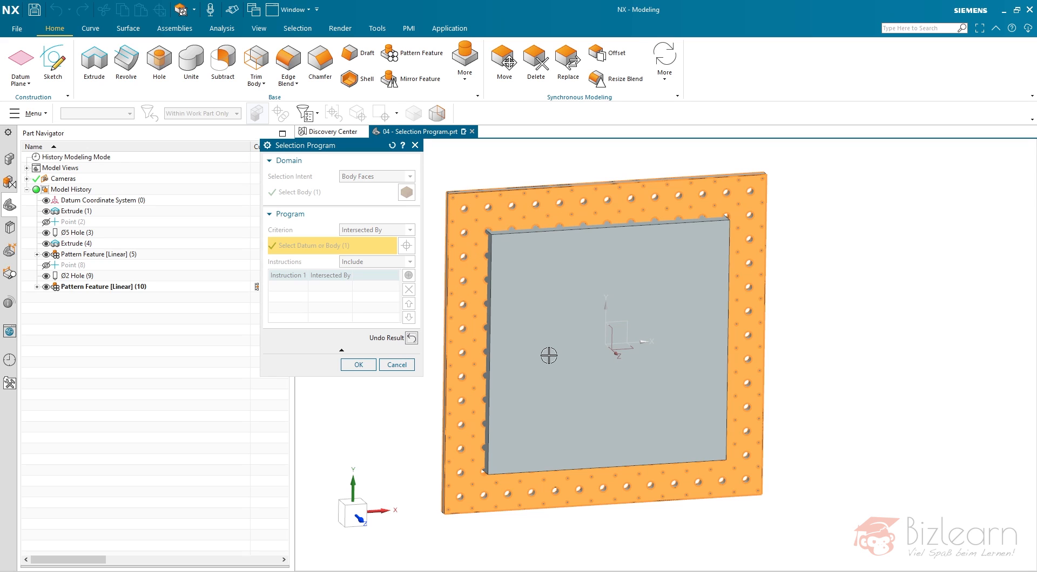
click(46, 244)
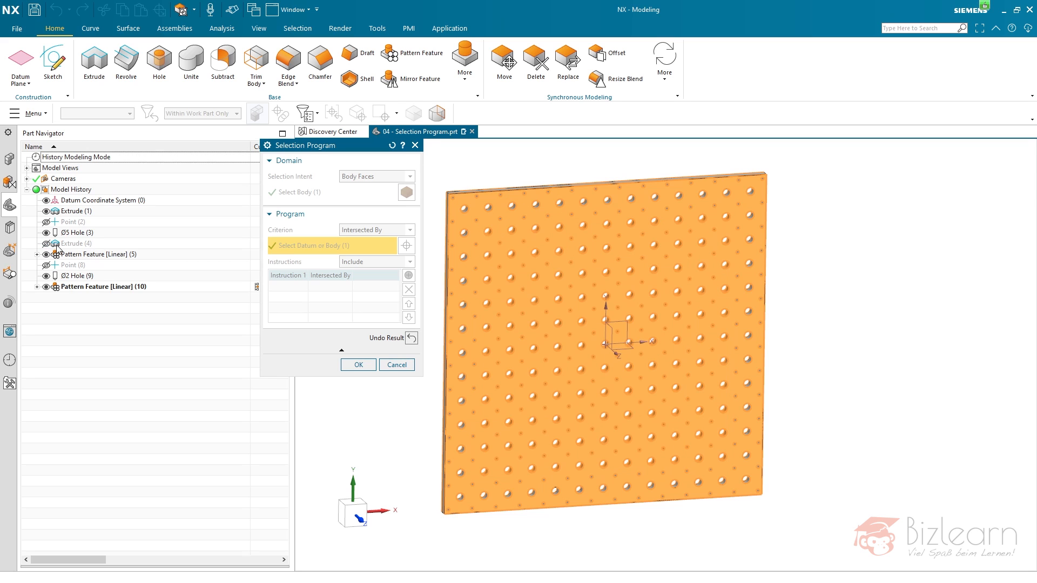
scroll(467, 307, down, 5)
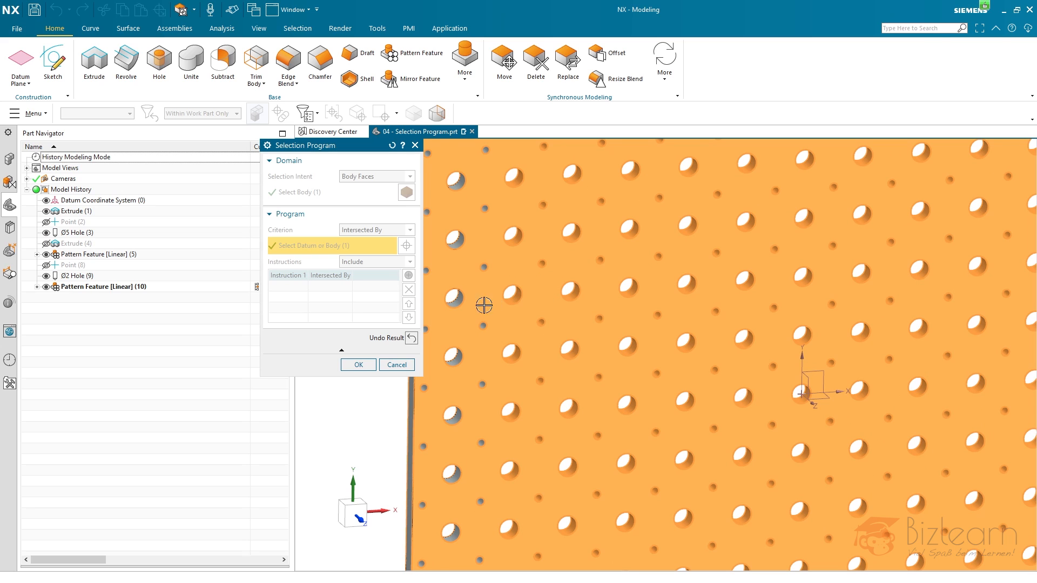
scroll(511, 375, up, 5)
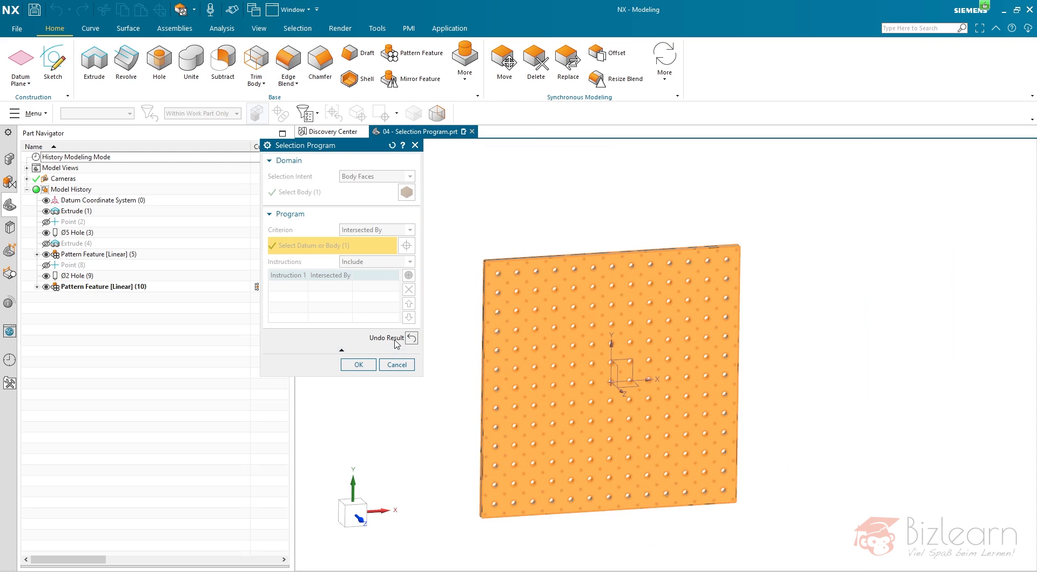
click(412, 338)
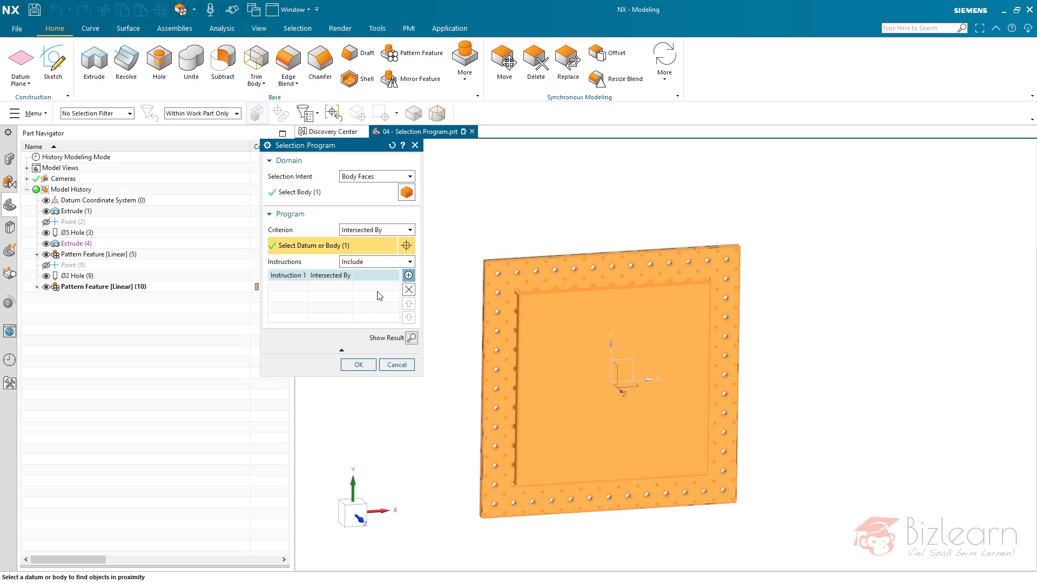
- Add a second Include instruction, Created by Feature, using Pattern Feature [Linear] (5) and Ø5 Hole (3), and preview the result
click(408, 276)
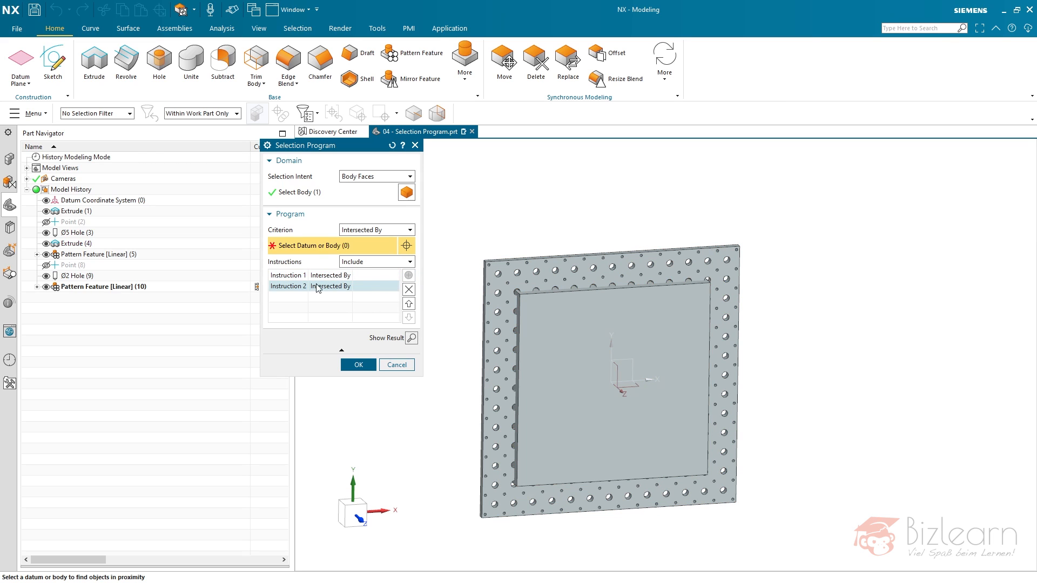
click(390, 230)
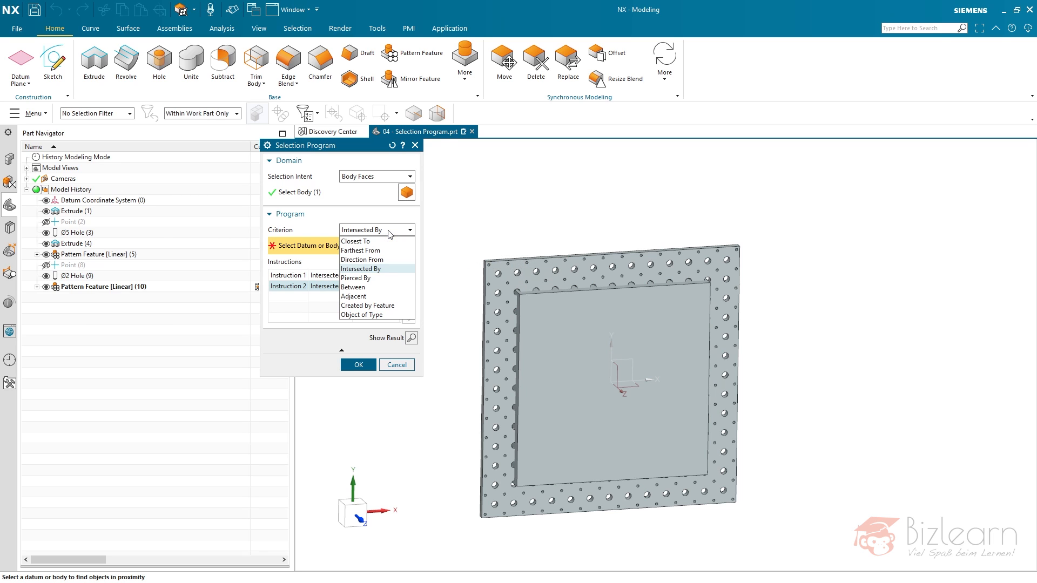
click(378, 306)
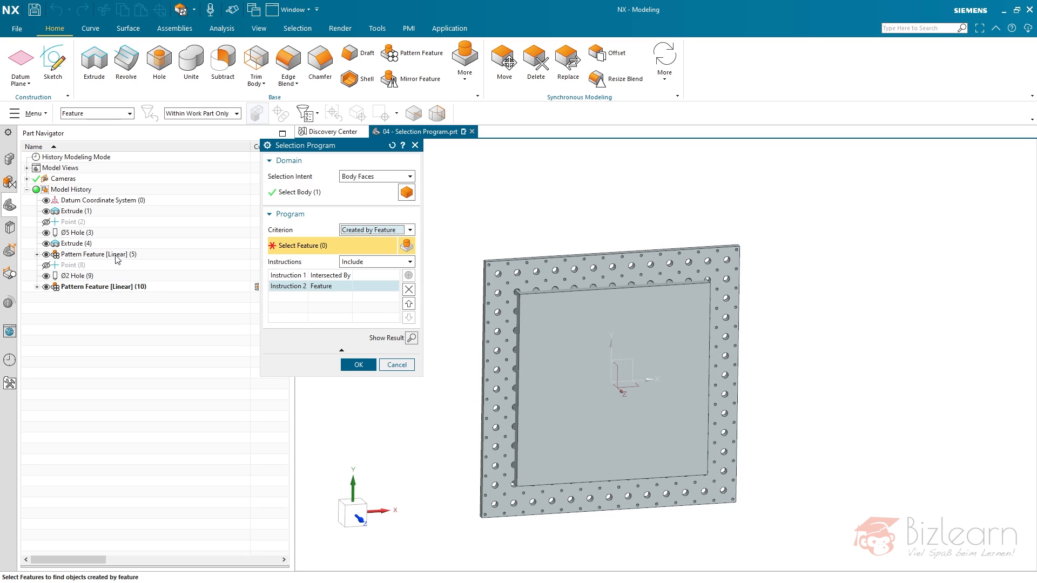
click(96, 254)
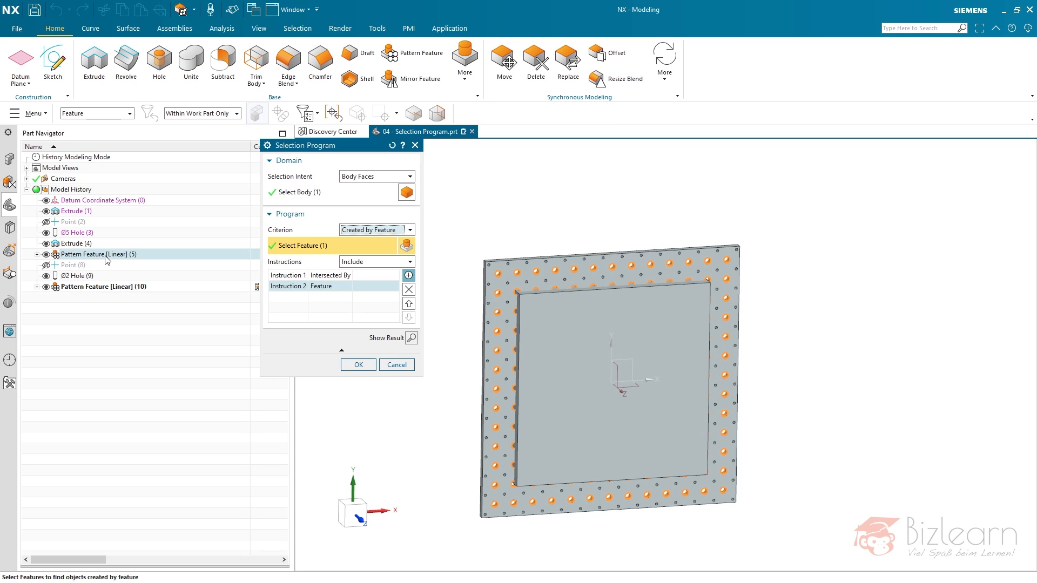
click(82, 233)
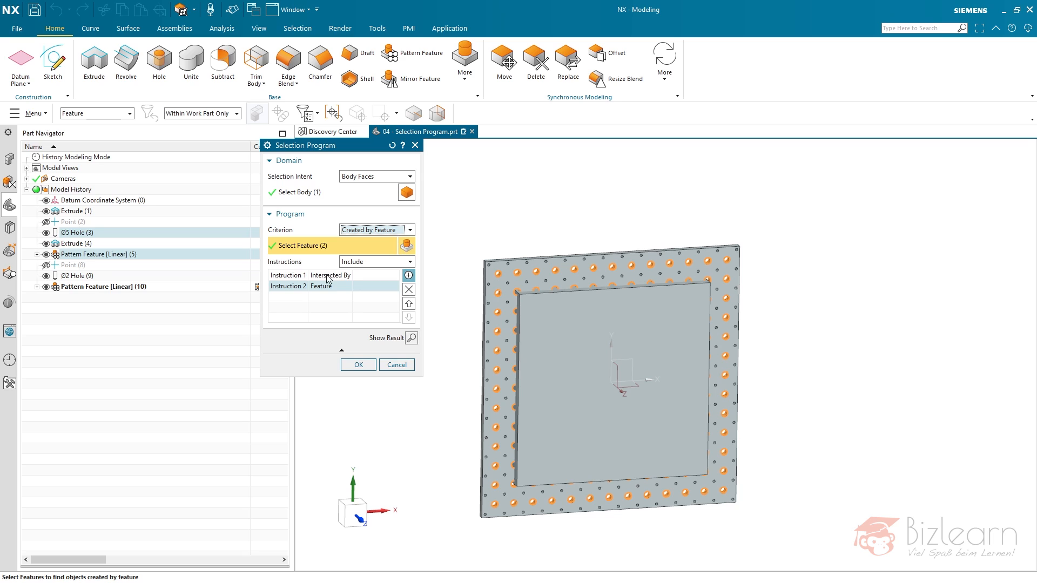
click(411, 338)
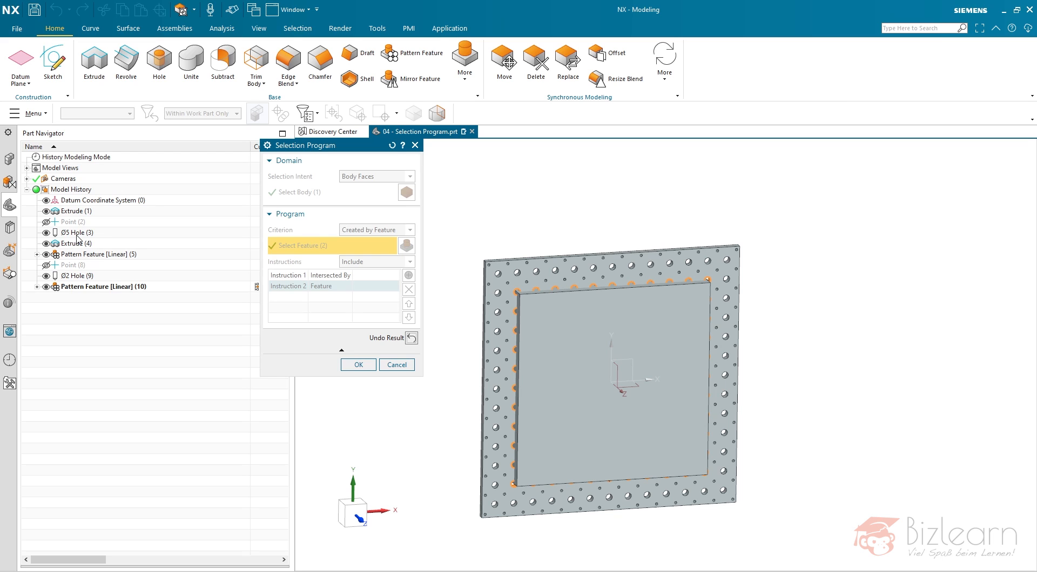
- Hide Extrude (4), accept the two-instruction Selection Program, and create the face group from the collected hole faces
mouse_move(568, 471)
middle_down()
mouse_move(661, 485)
mouse_move(574, 467)
middle_up()
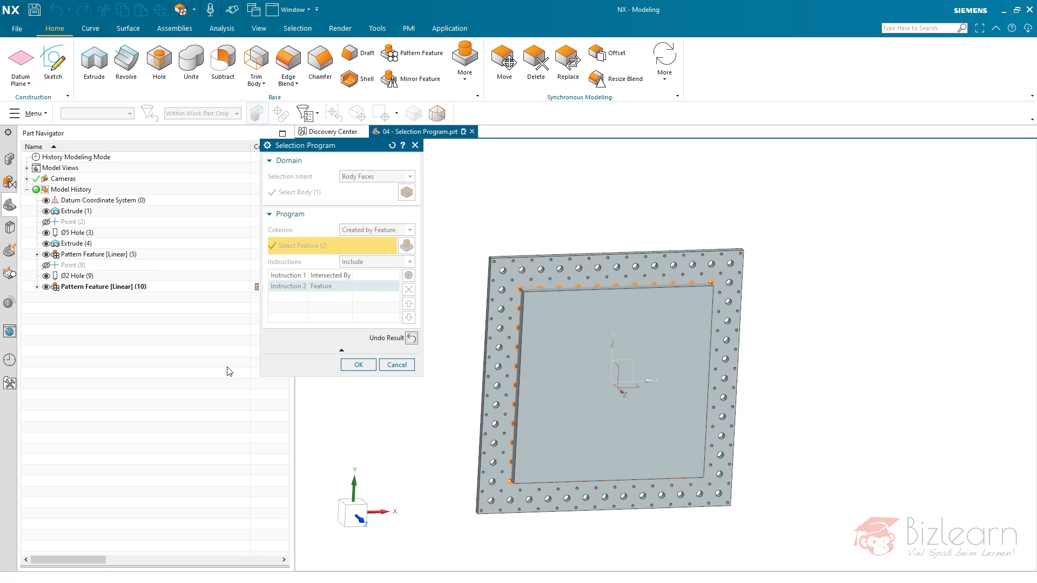
click(46, 243)
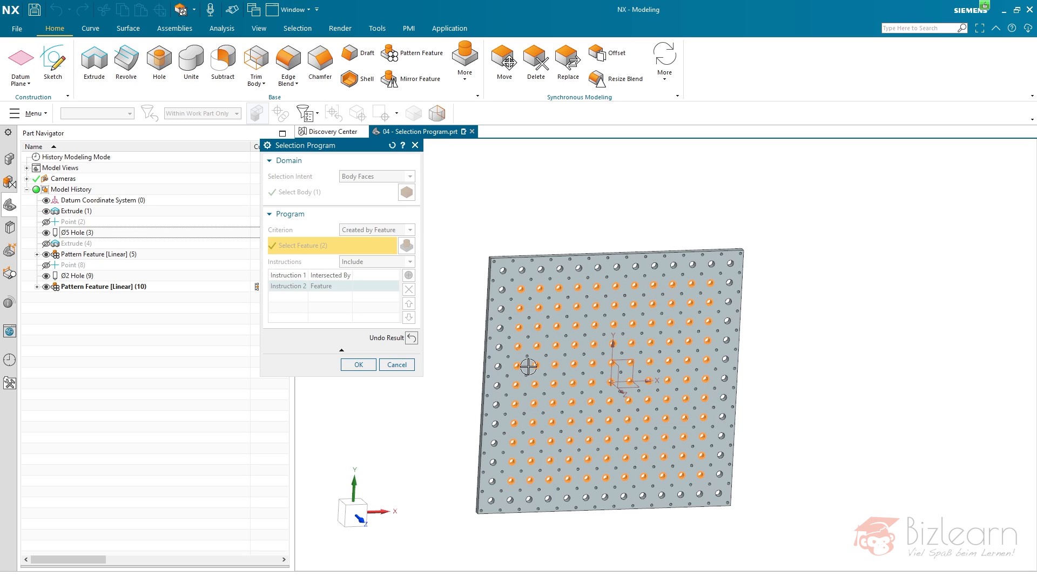
click(359, 365)
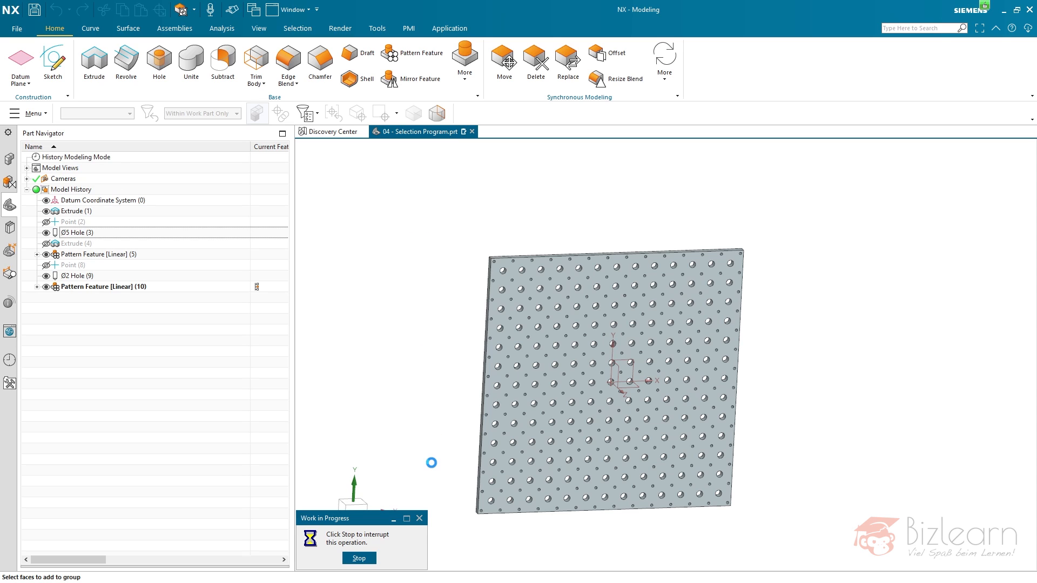
click(359, 558)
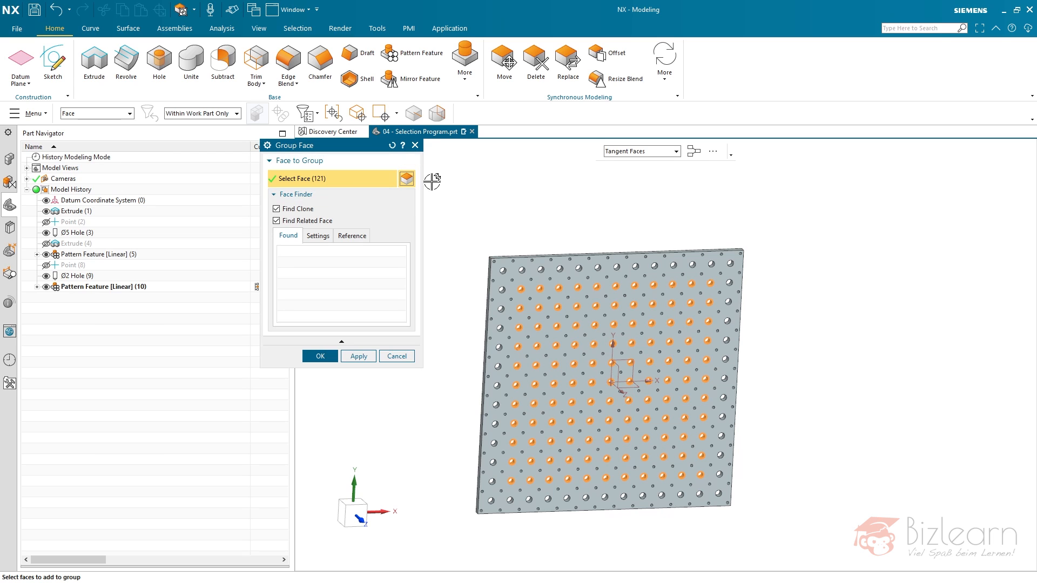
middle_click(436, 216)
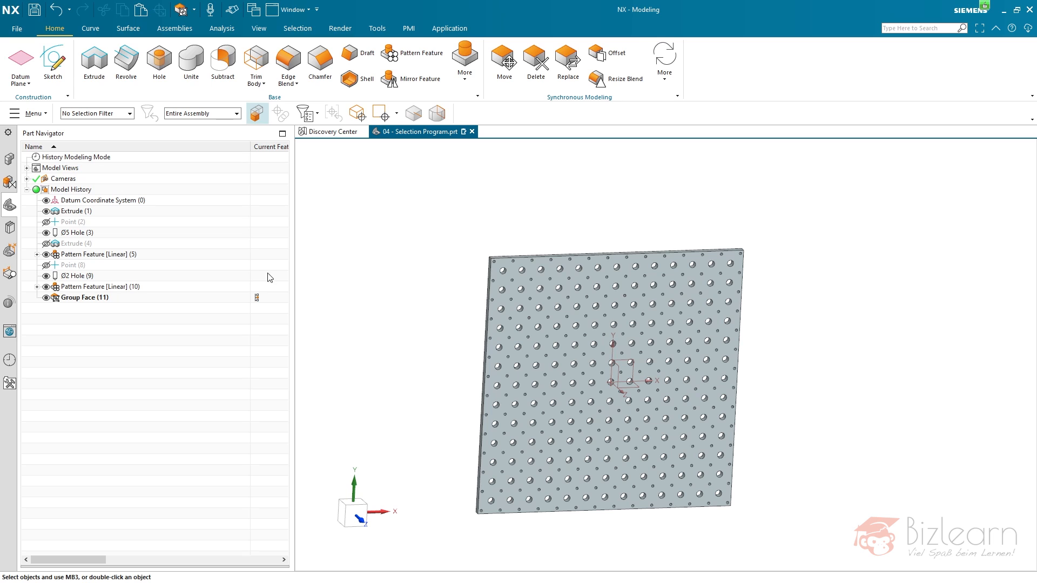
- Set up a circular G1 Edge Blend with a 1 mm radius on the outer edges of the faces in Group Face (11)
click(172, 298)
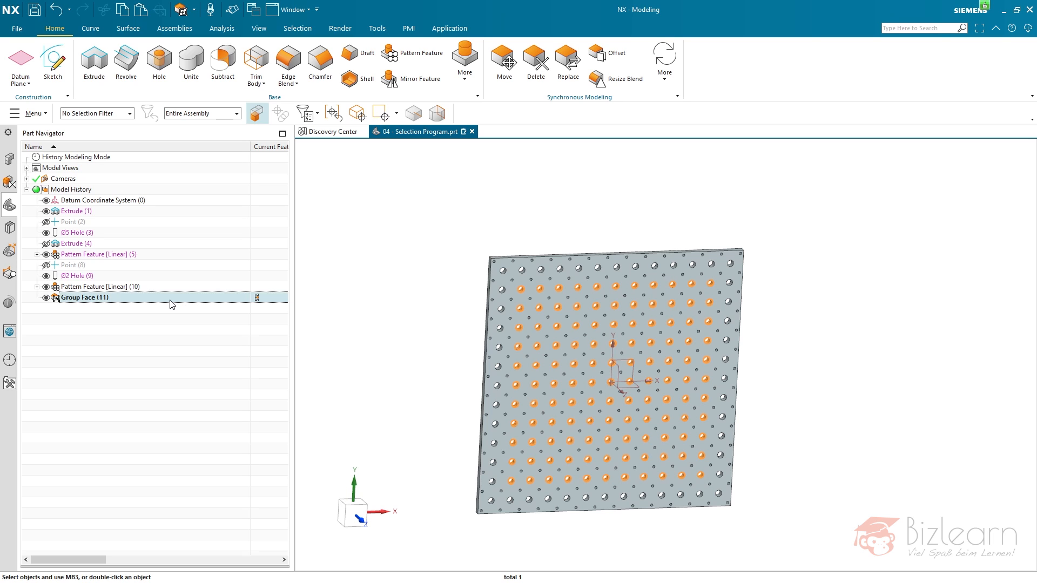
click(184, 331)
click(301, 58)
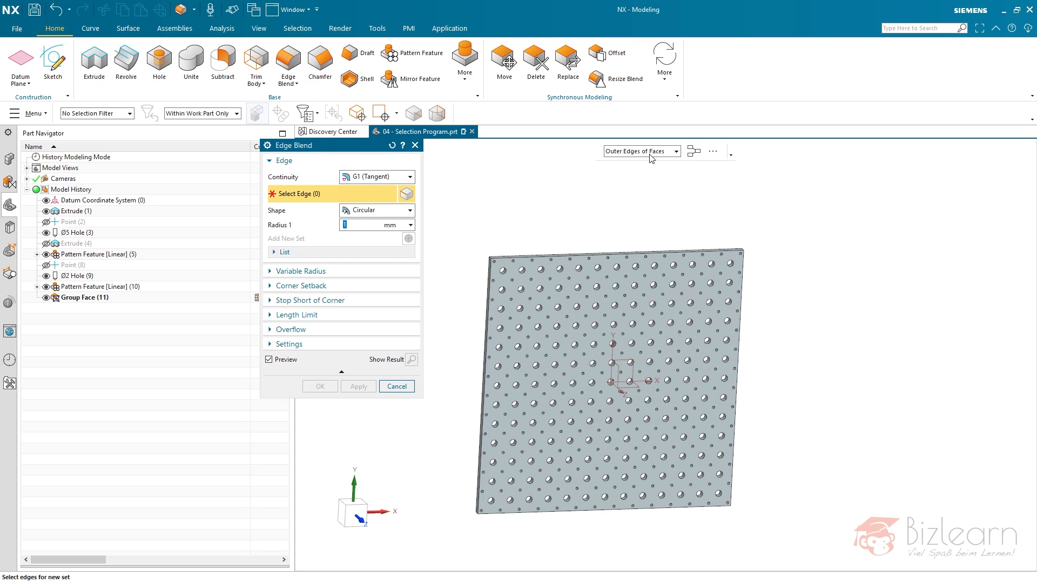
click(77, 299)
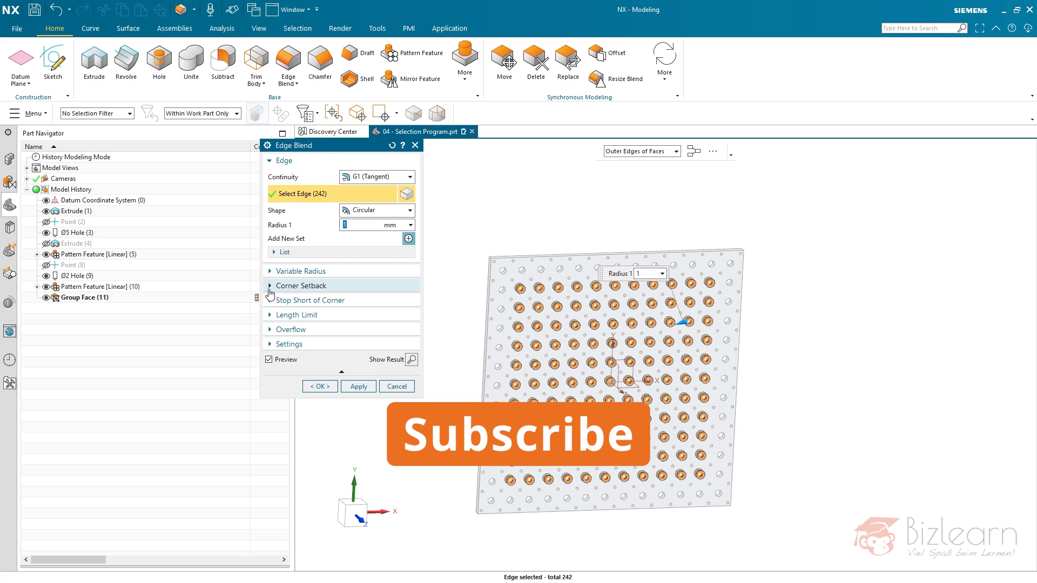